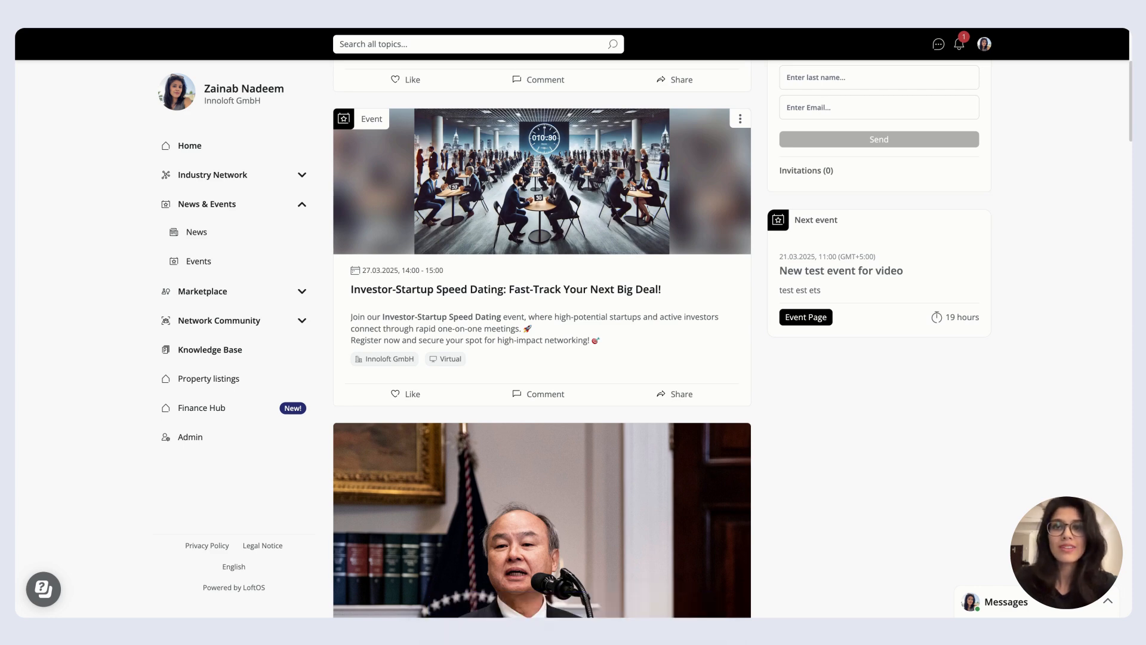
# Open the Events module in the platform's admin area.
pyautogui.scroll(1, 542, 335)
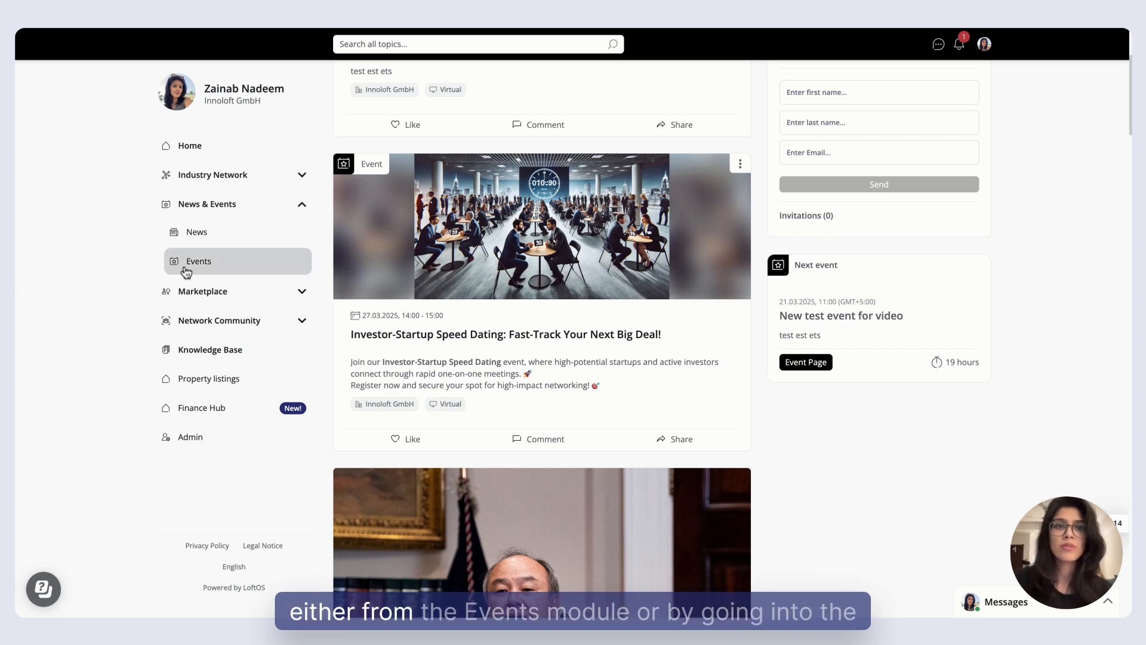
pyautogui.click(192, 438)
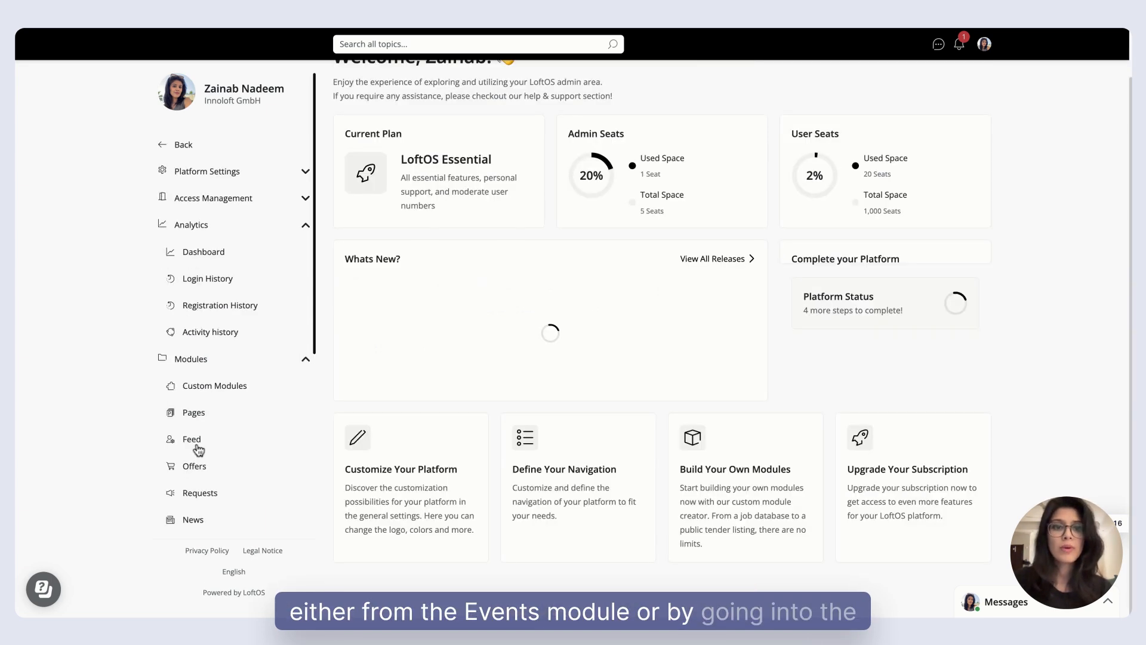
pyautogui.scroll(-5, 198, 449)
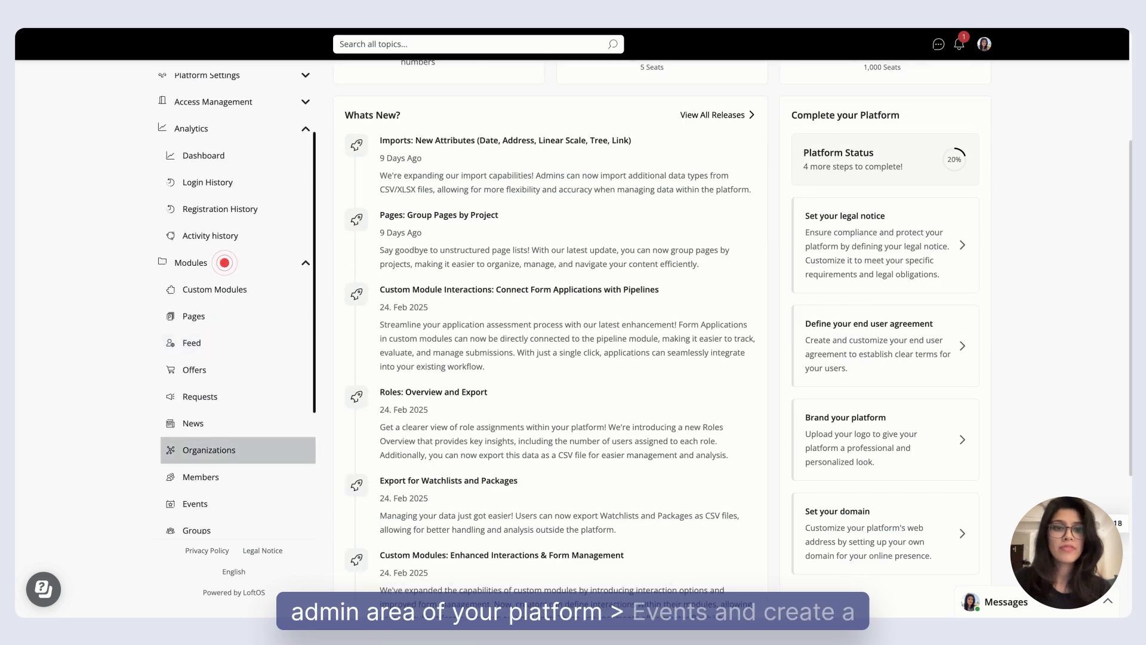
pyautogui.click(221, 509)
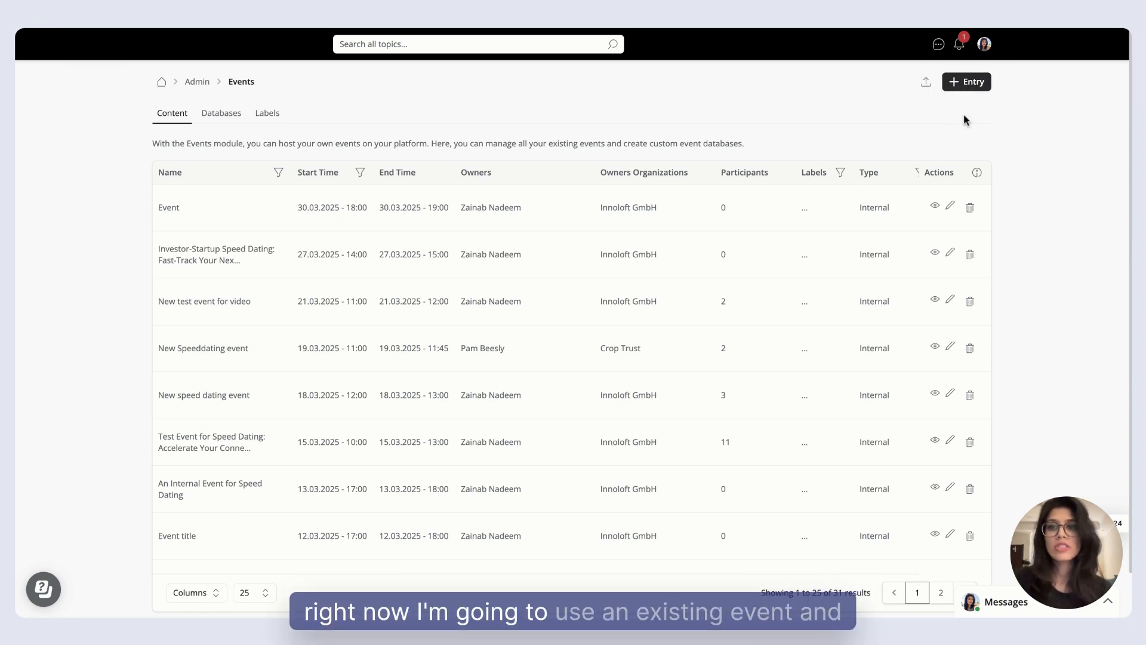
# Open the Investor-Startup Speed Dating event for editing and go to its networking settings.
pyautogui.click(935, 253)
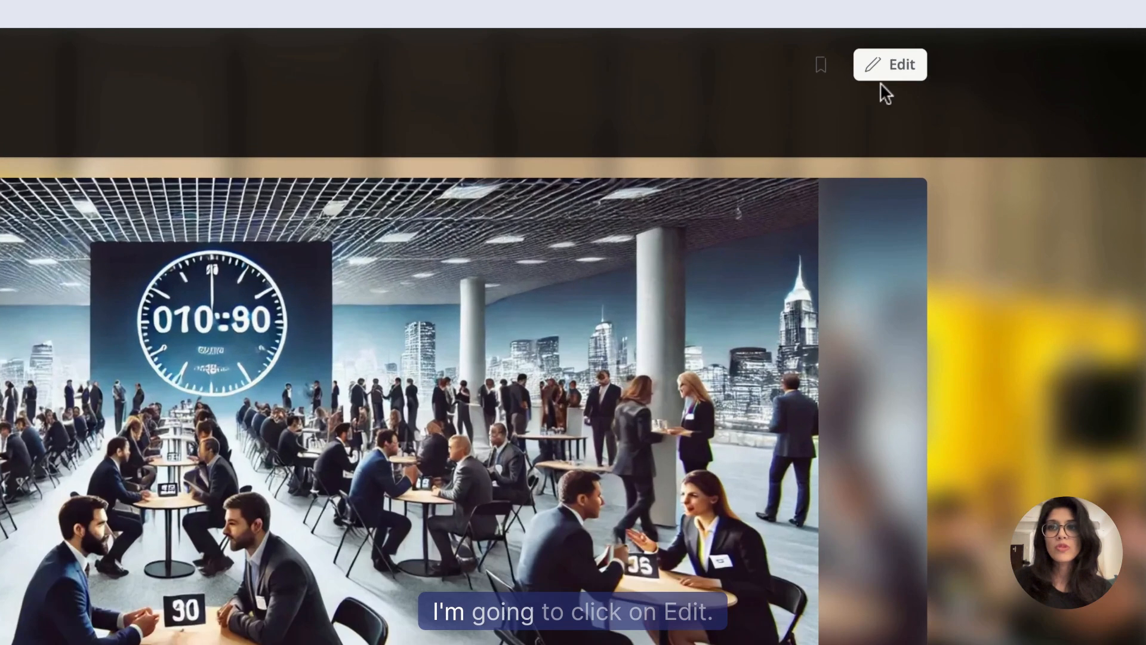
pyautogui.click(970, 49)
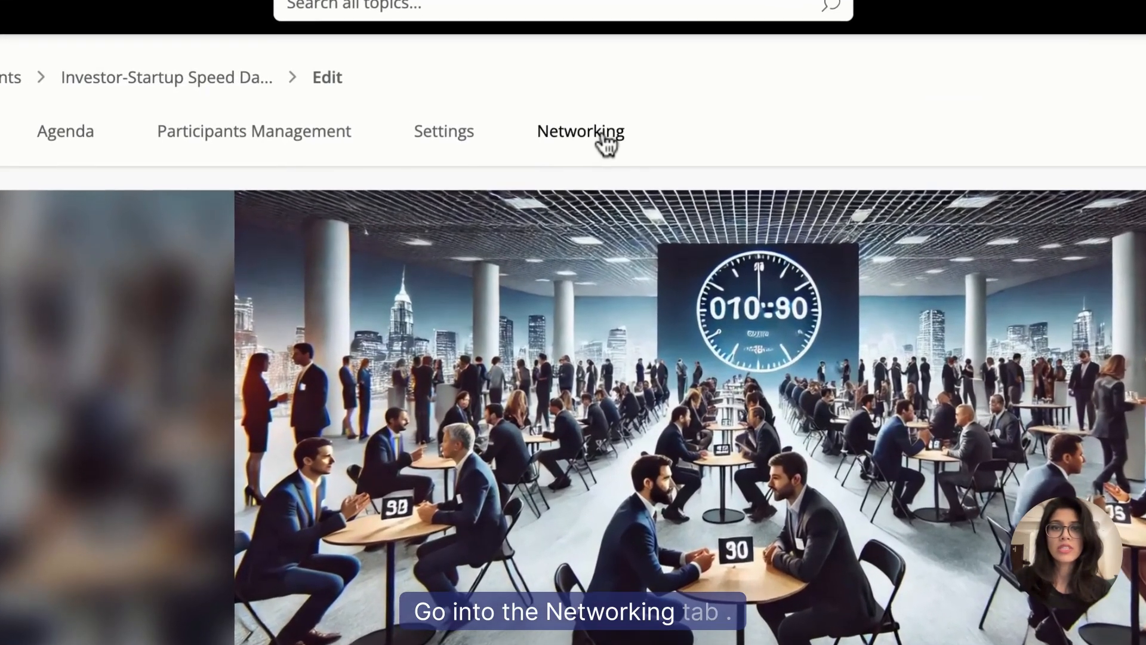
pyautogui.click(605, 136)
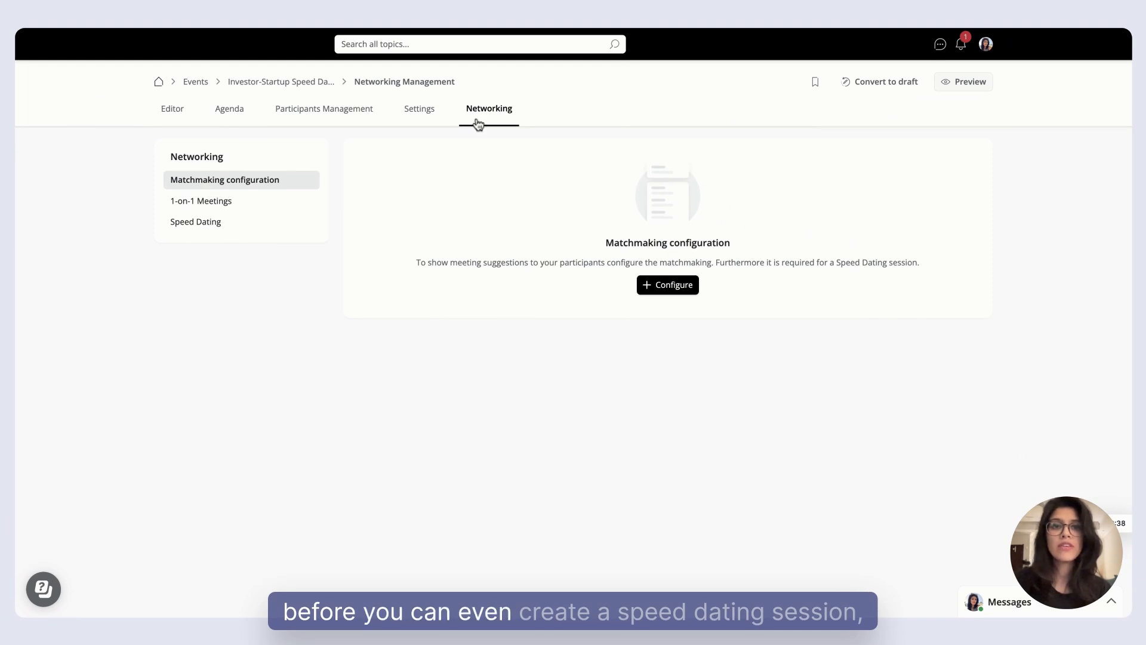
# Check the event's Speed Dating section, then start its matchmaking configuration.
pyautogui.click(286, 221)
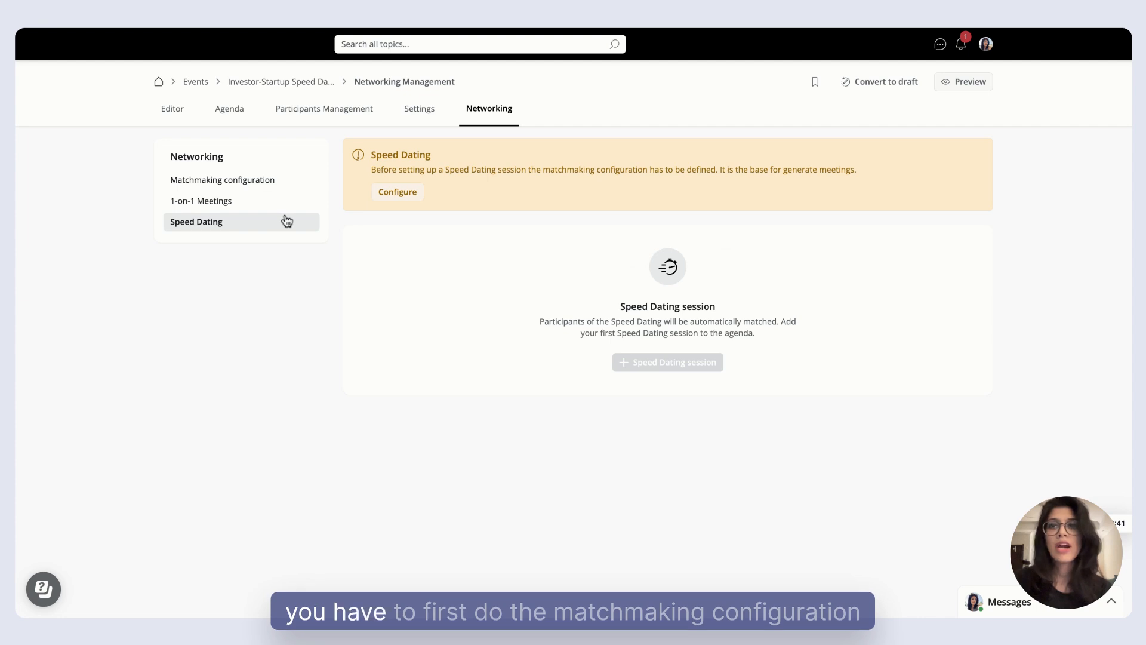
pyautogui.click(287, 185)
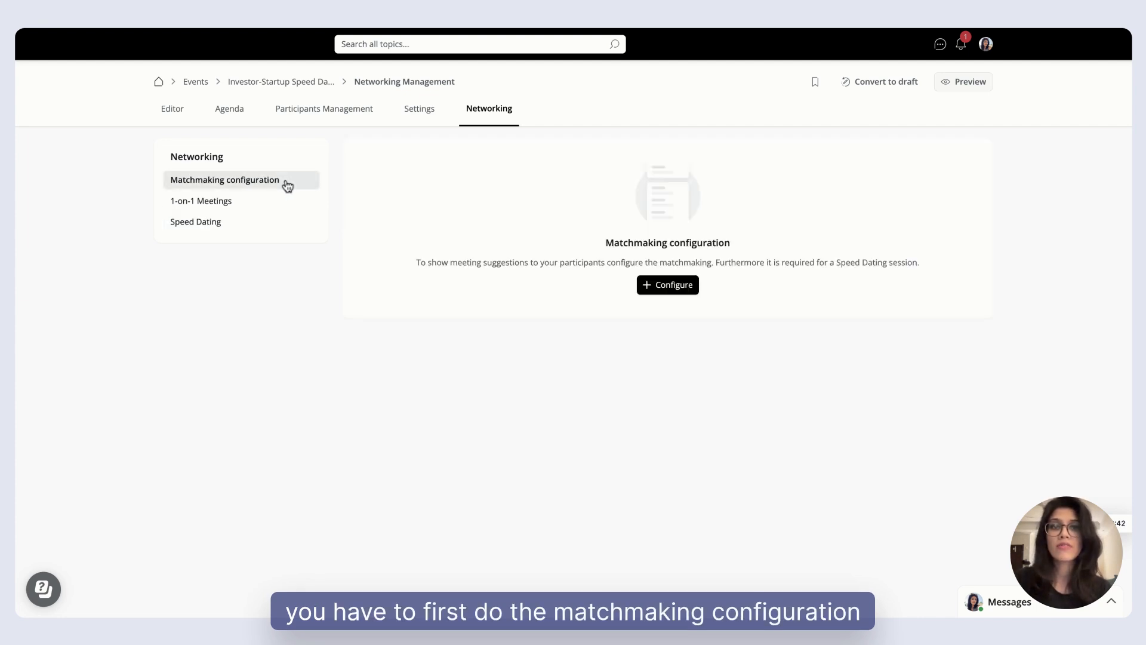
pyautogui.click(668, 285)
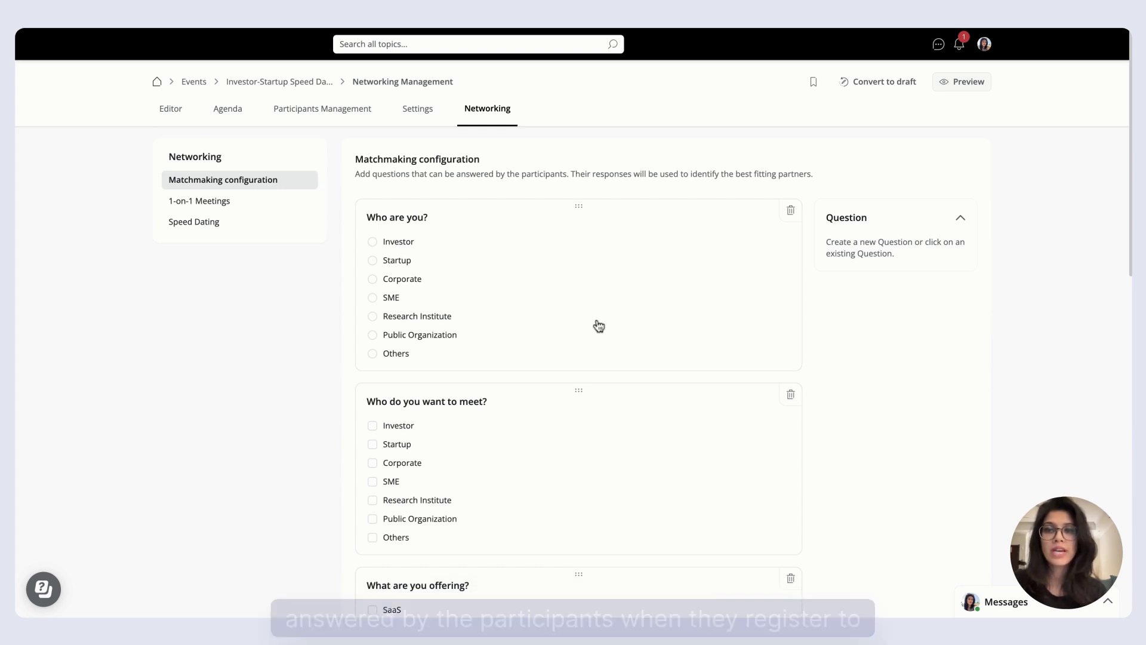
# Delete all matchmaking questions except "Who are you?" and "Who do you want to meet?" and save the question list.
pyautogui.scroll(-1, 566, 347)
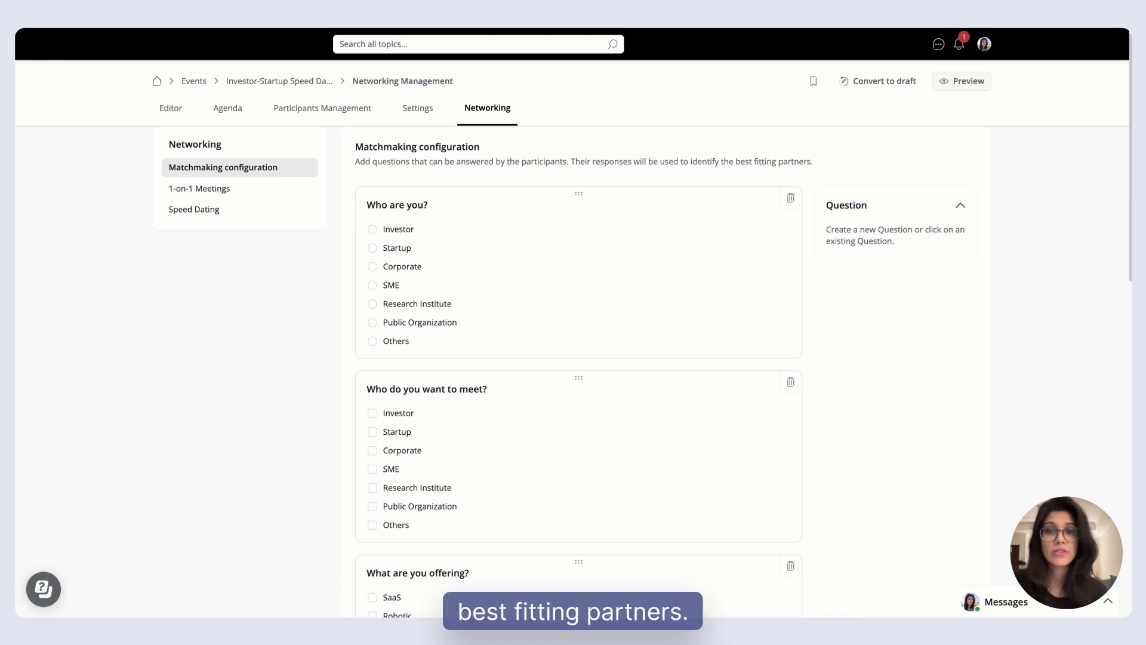
pyautogui.scroll(-1, 566, 371)
pyautogui.scroll(-4, 566, 371)
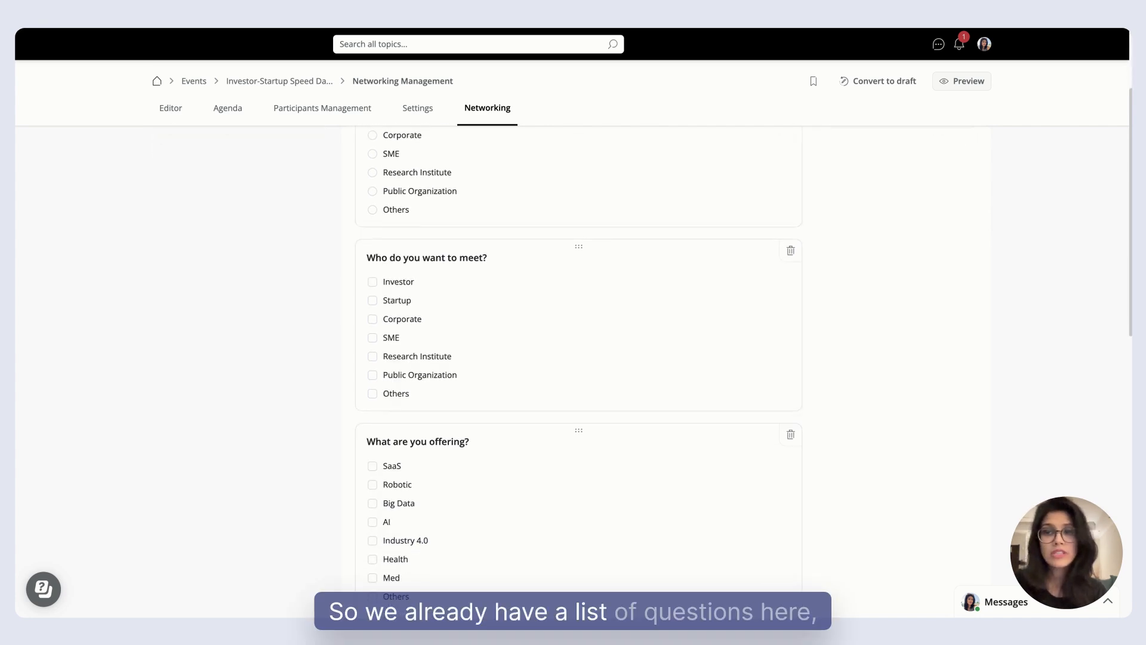
pyautogui.scroll(-1, 578, 370)
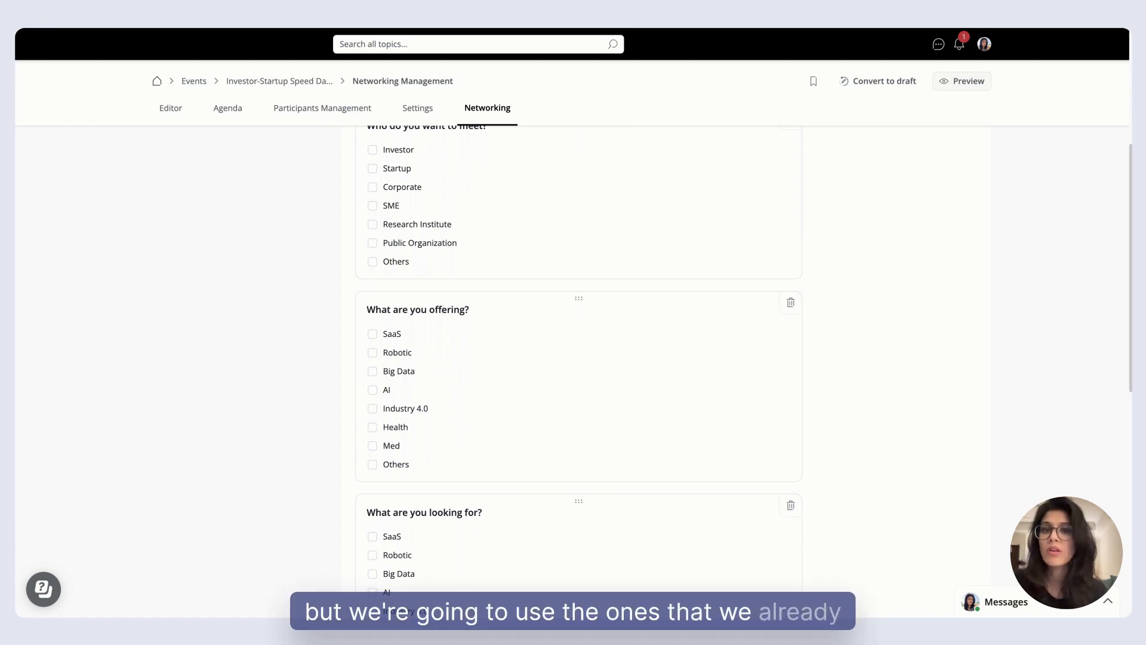
pyautogui.scroll(-3, 578, 370)
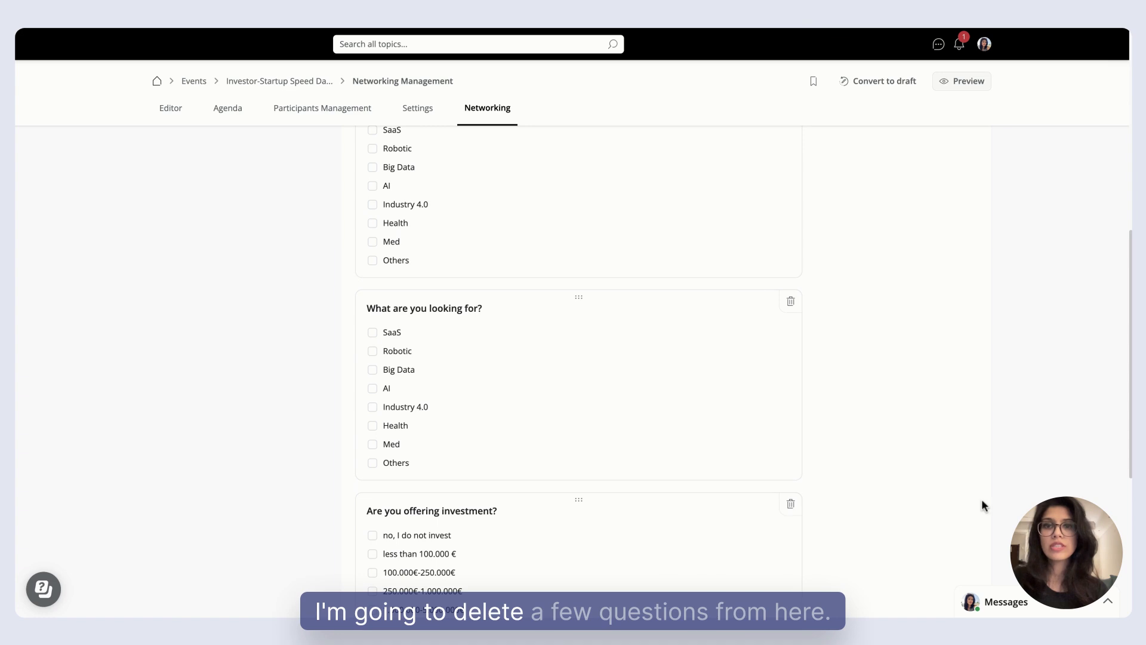
pyautogui.scroll(7, 735, 297)
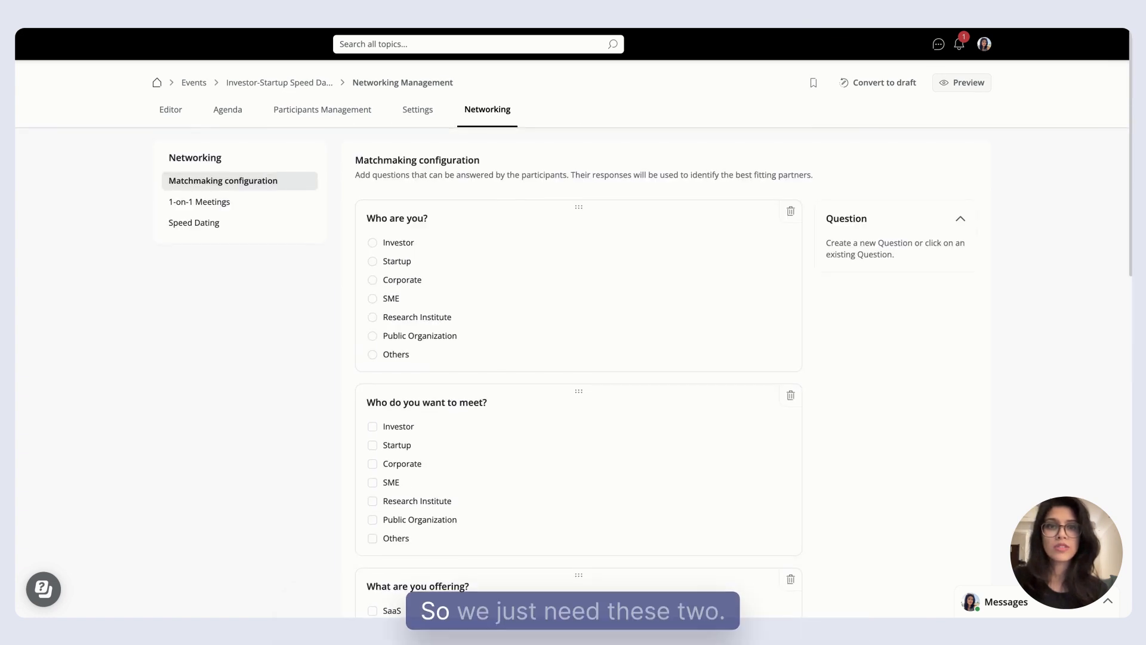
pyautogui.scroll(-5, 780, 289)
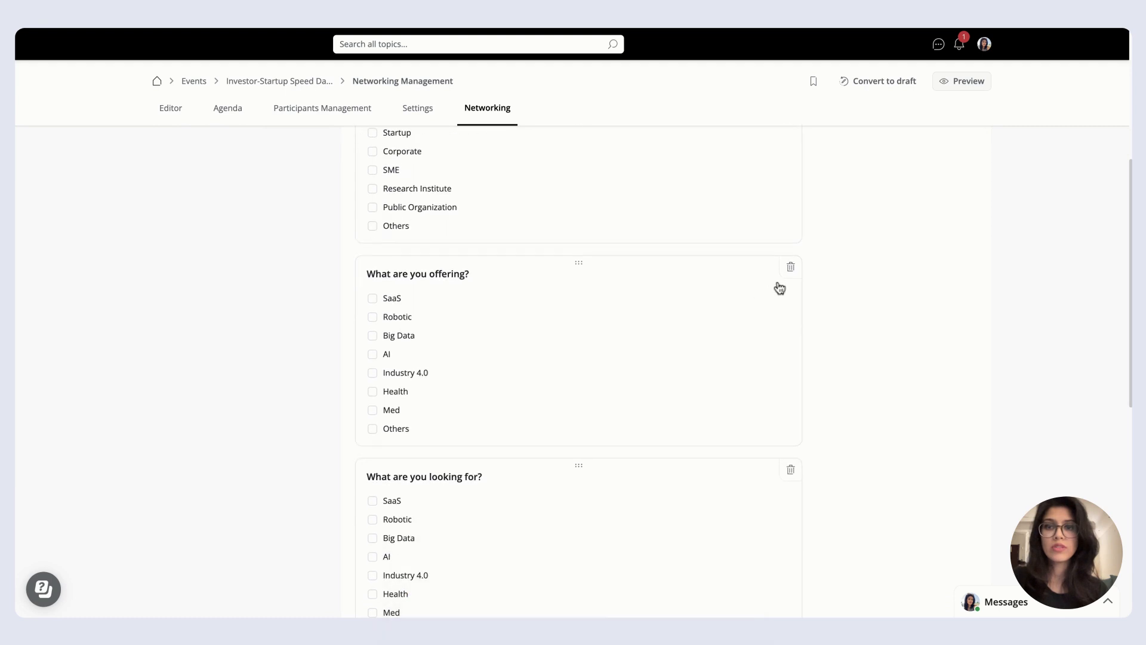
pyautogui.click(791, 267)
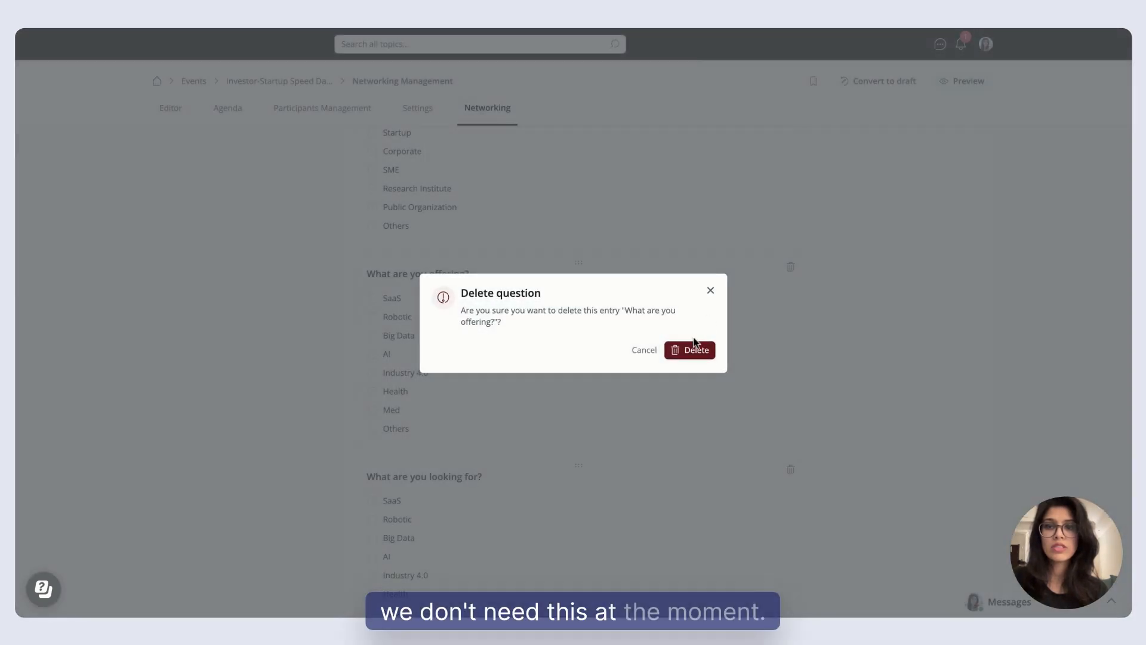
pyautogui.click(695, 345)
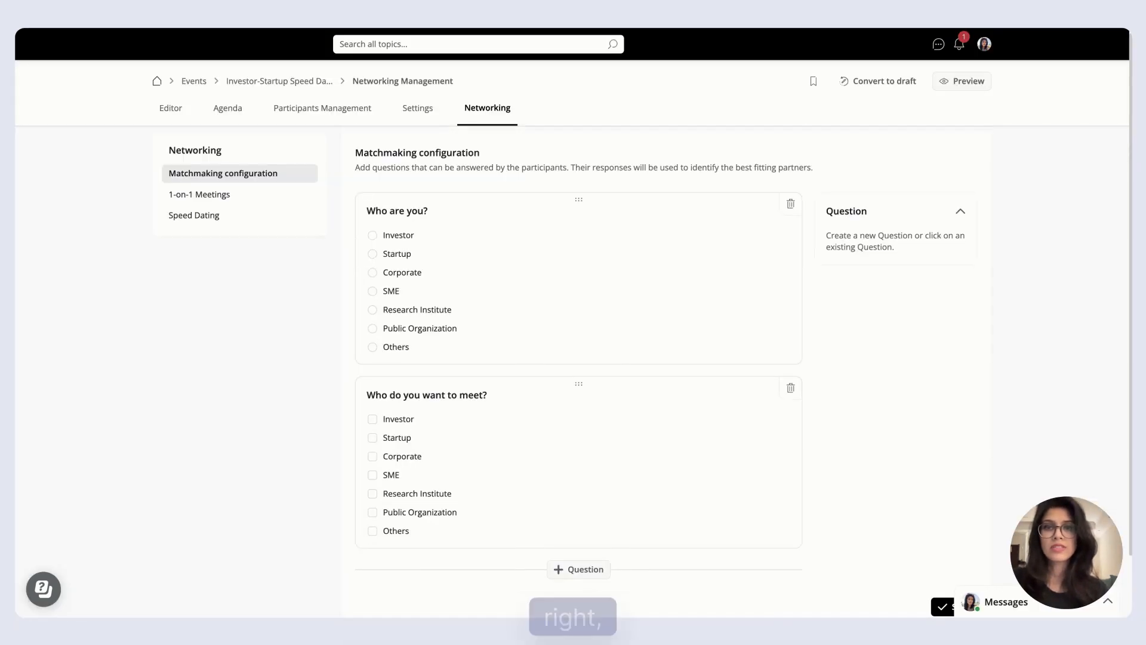
pyautogui.scroll(-1, 691, 328)
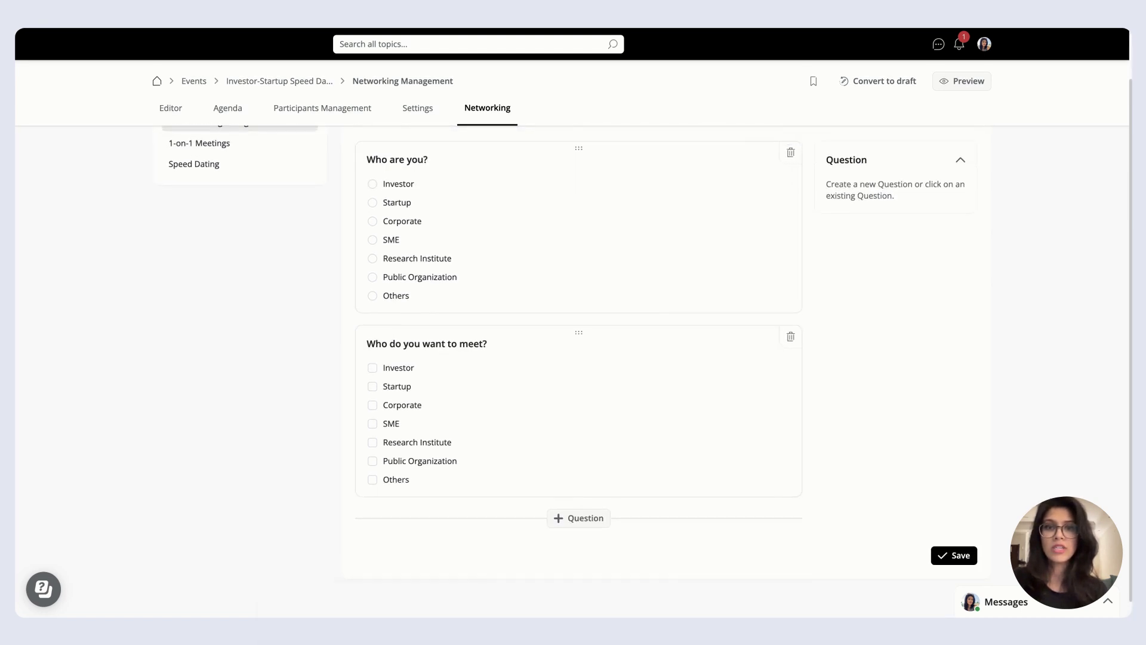
pyautogui.click(954, 557)
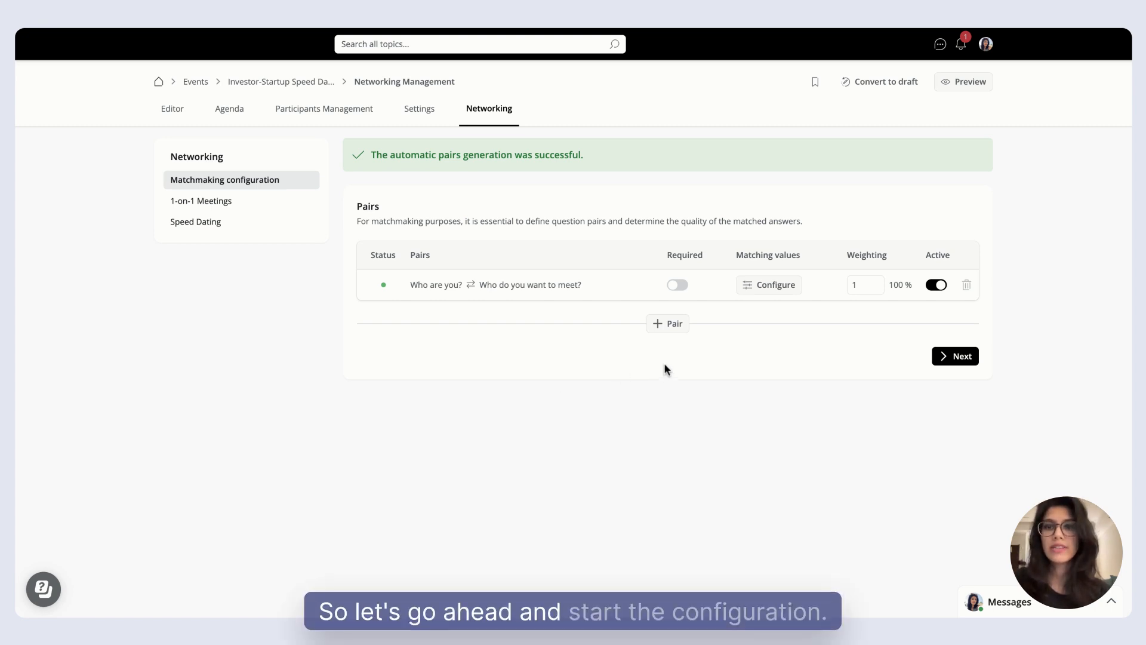
# Remove the Corporate, SME, Research Institute, Public Organization and Others matches from the question pair's matching values, keeping Investor and Startup, and save.
pyautogui.click(760, 287)
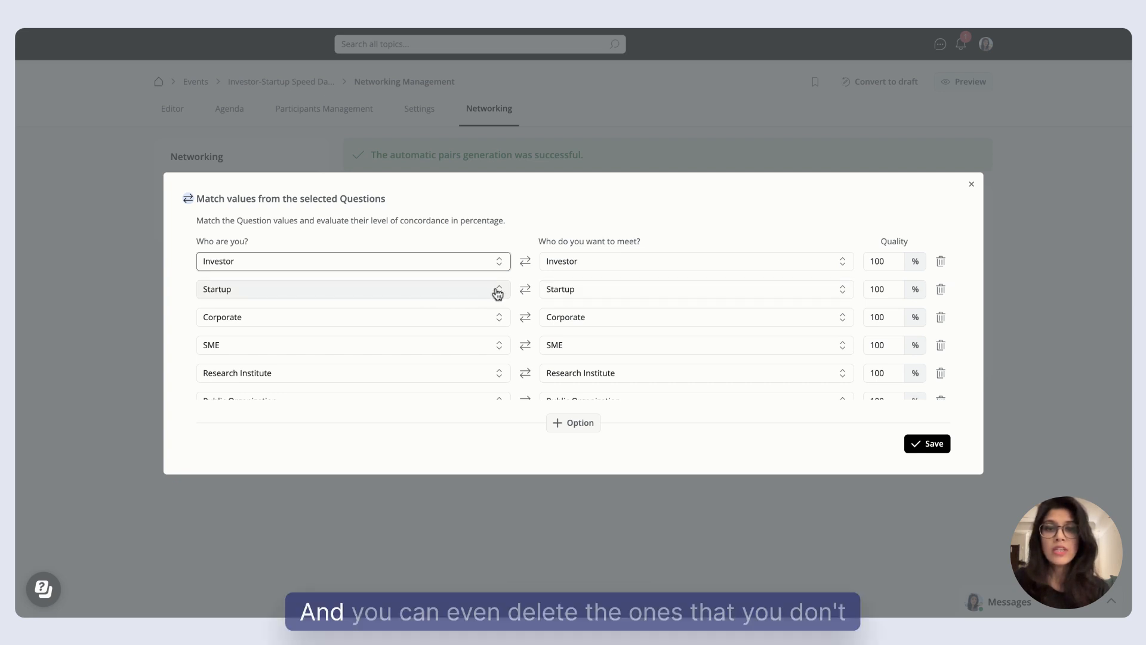
pyautogui.scroll(-2, 602, 361)
pyautogui.scroll(2, 805, 307)
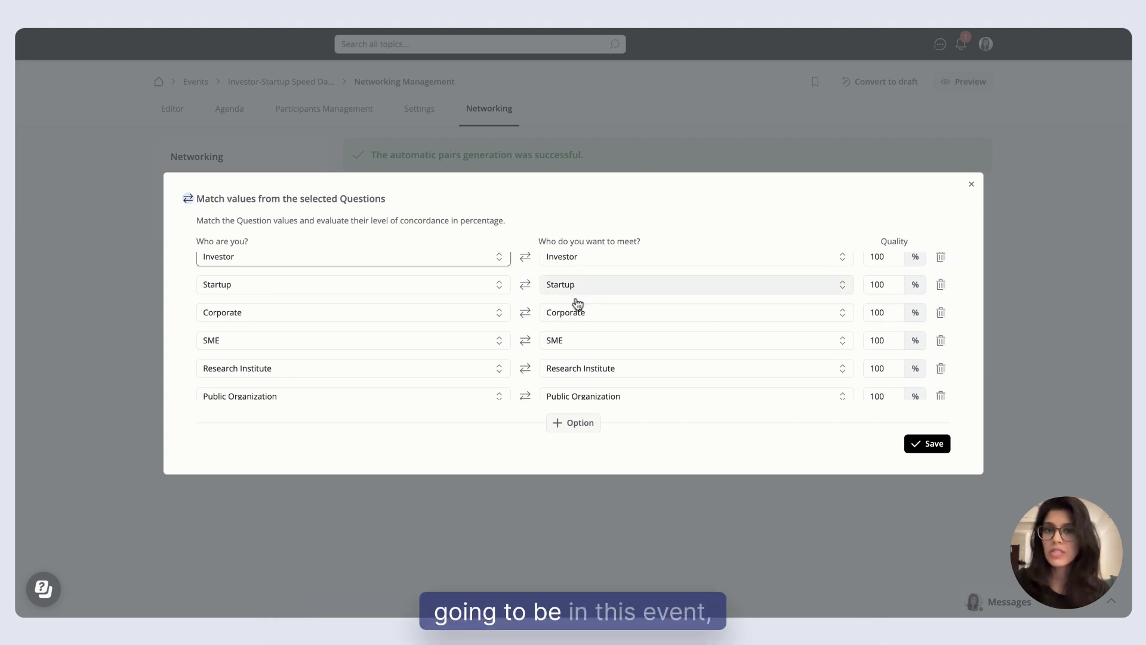
pyautogui.click(941, 315)
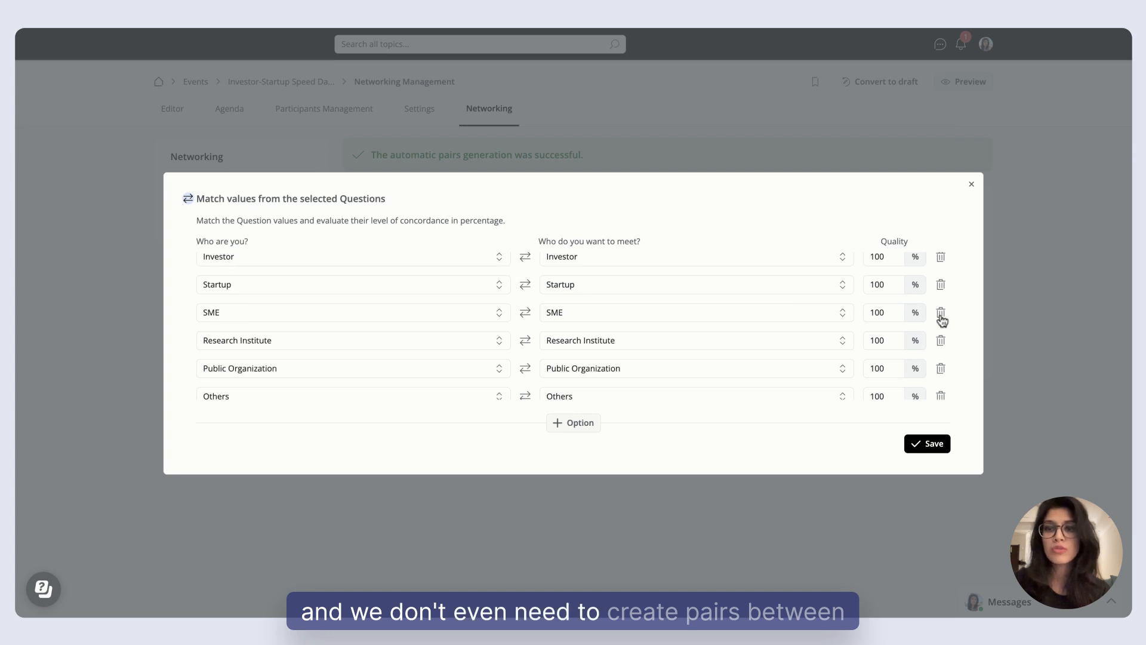
pyautogui.click(941, 316)
pyautogui.click(942, 317)
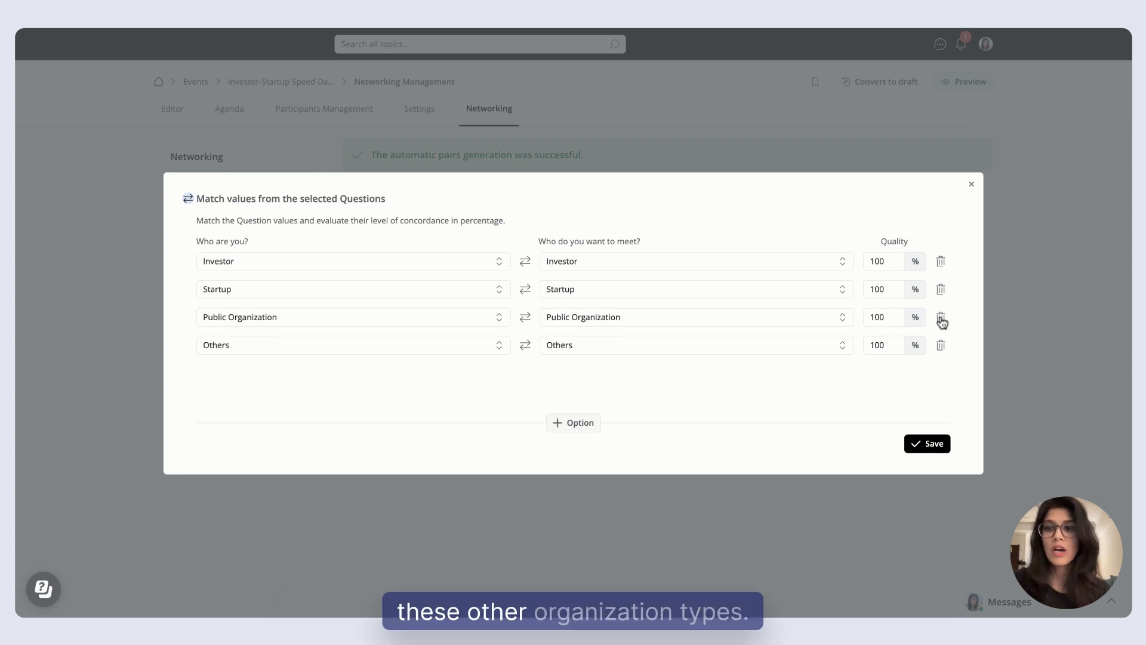
pyautogui.click(942, 320)
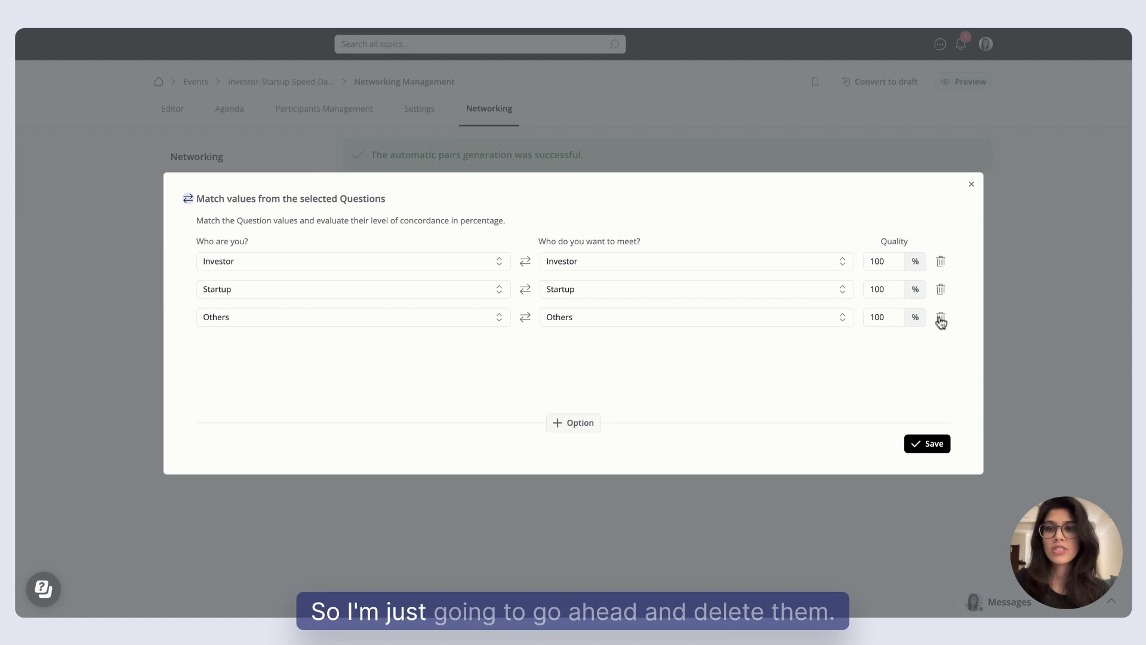
pyautogui.click(941, 320)
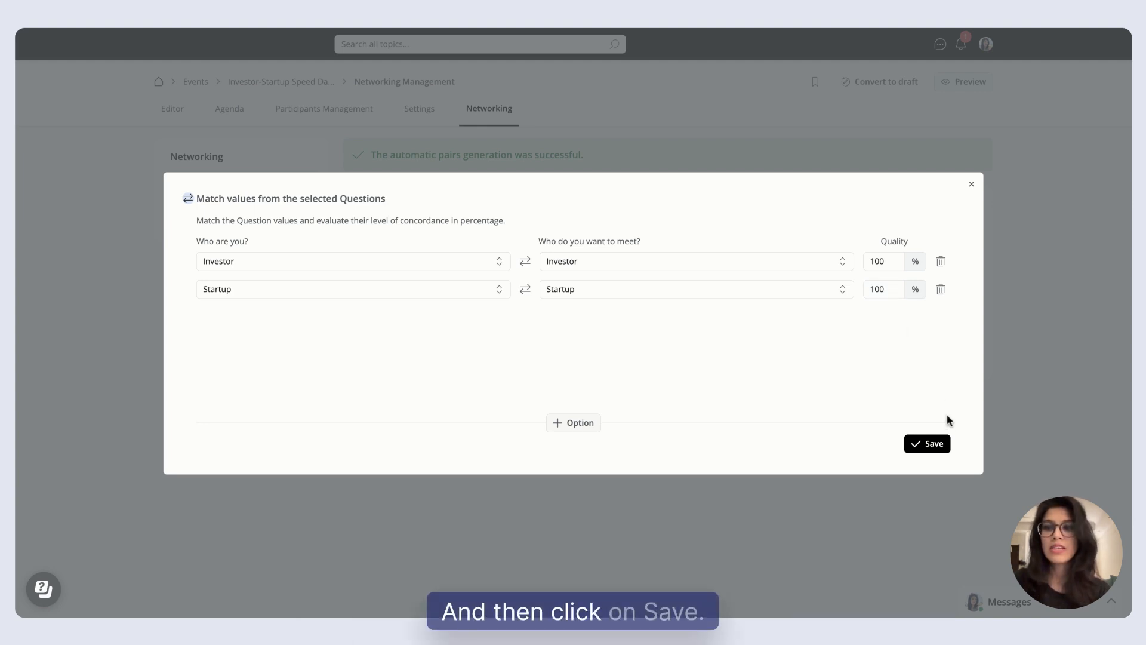
pyautogui.click(933, 445)
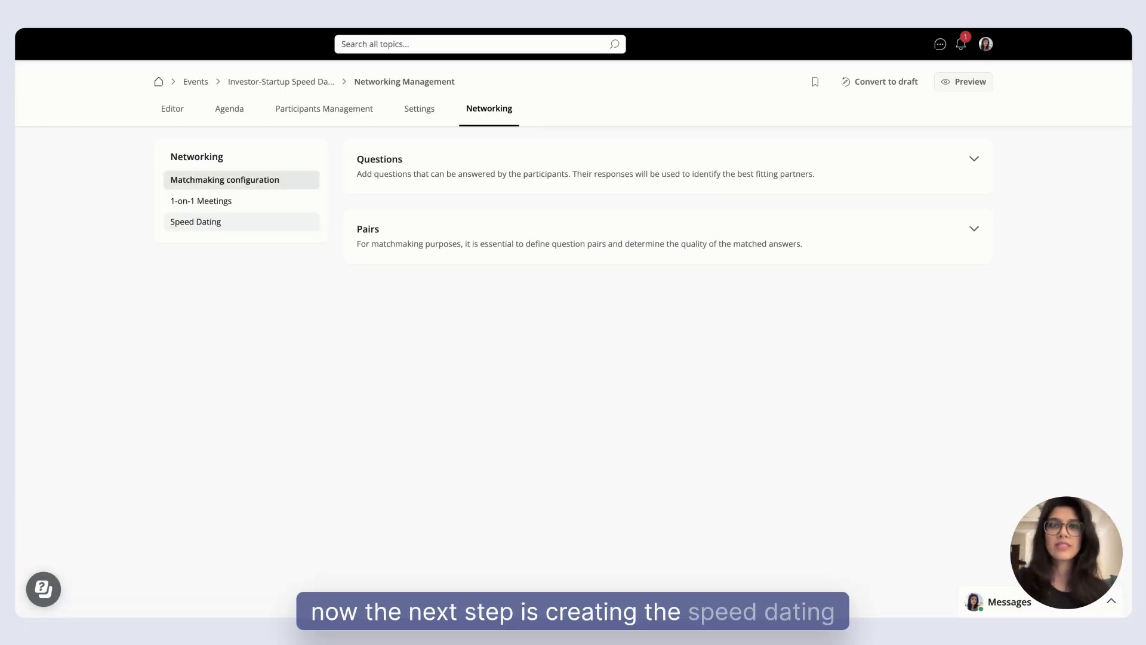
# Create a Speed Dating session from 14:00 to 14:15 and set its amount of slots to 3.
pyautogui.click(196, 221)
pyautogui.click(692, 279)
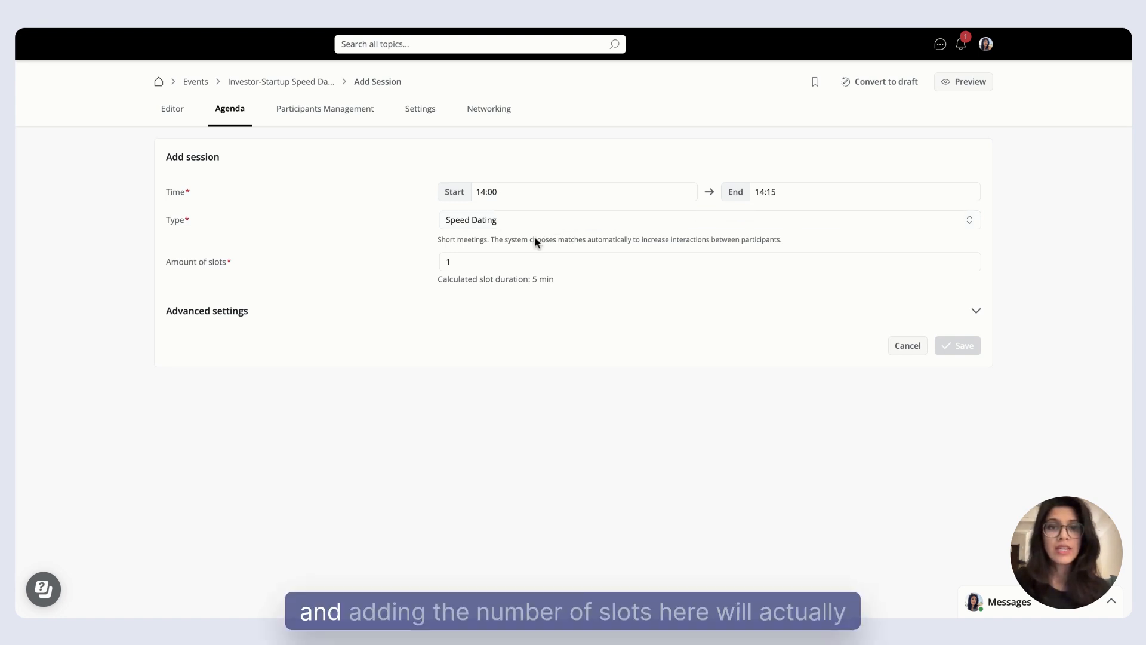
pyautogui.click(461, 261)
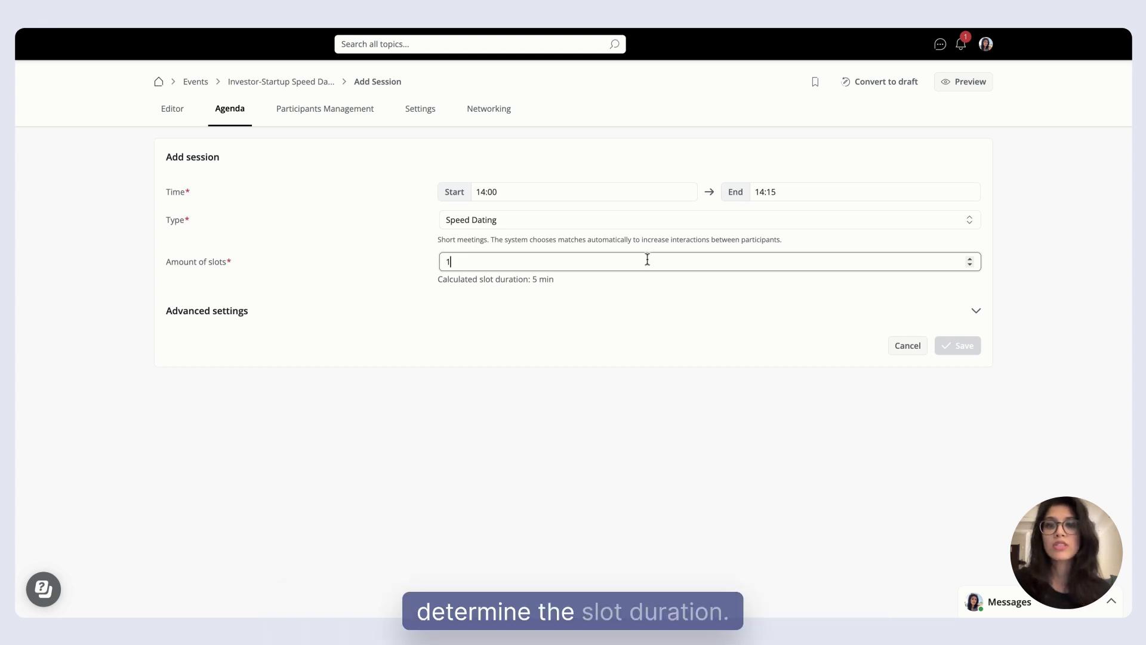
pyautogui.click(969, 259)
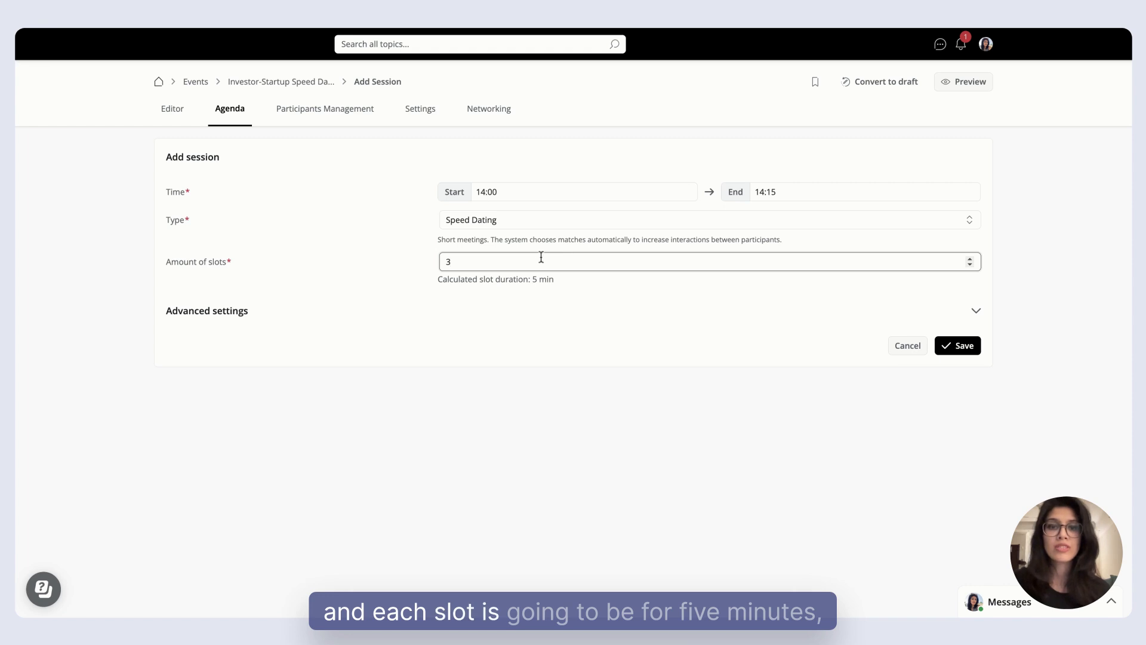
# Set the session's locked participation to 12 hours in the advanced settings and save the session.
pyautogui.click(976, 311)
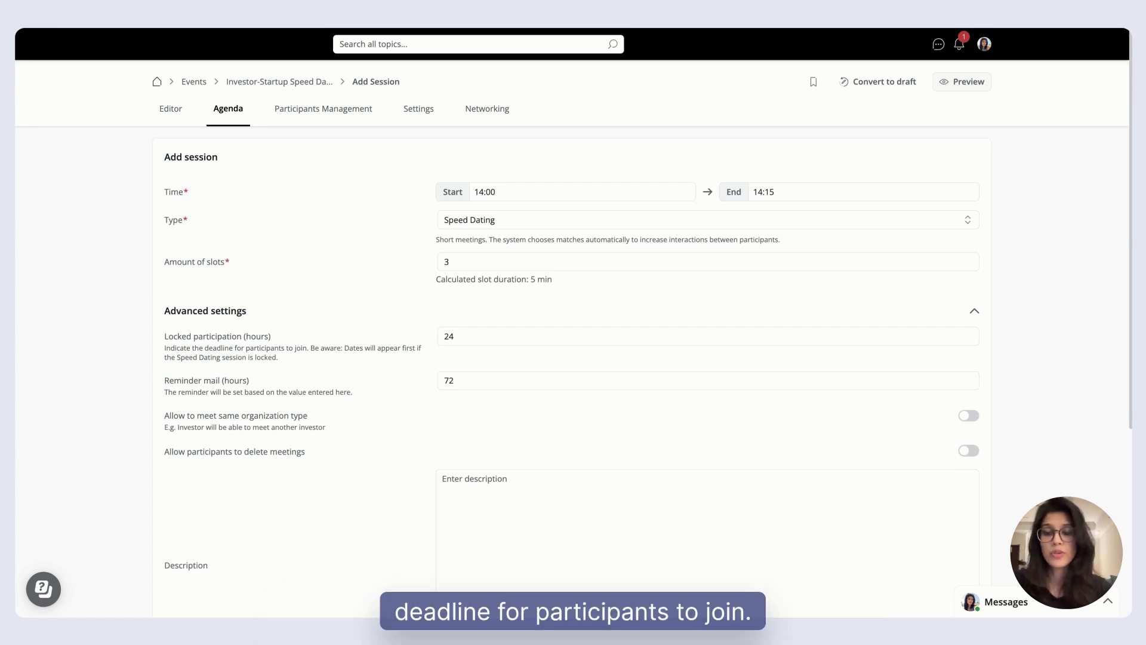
pyautogui.click(459, 341)
pyautogui.press('BackSpace')
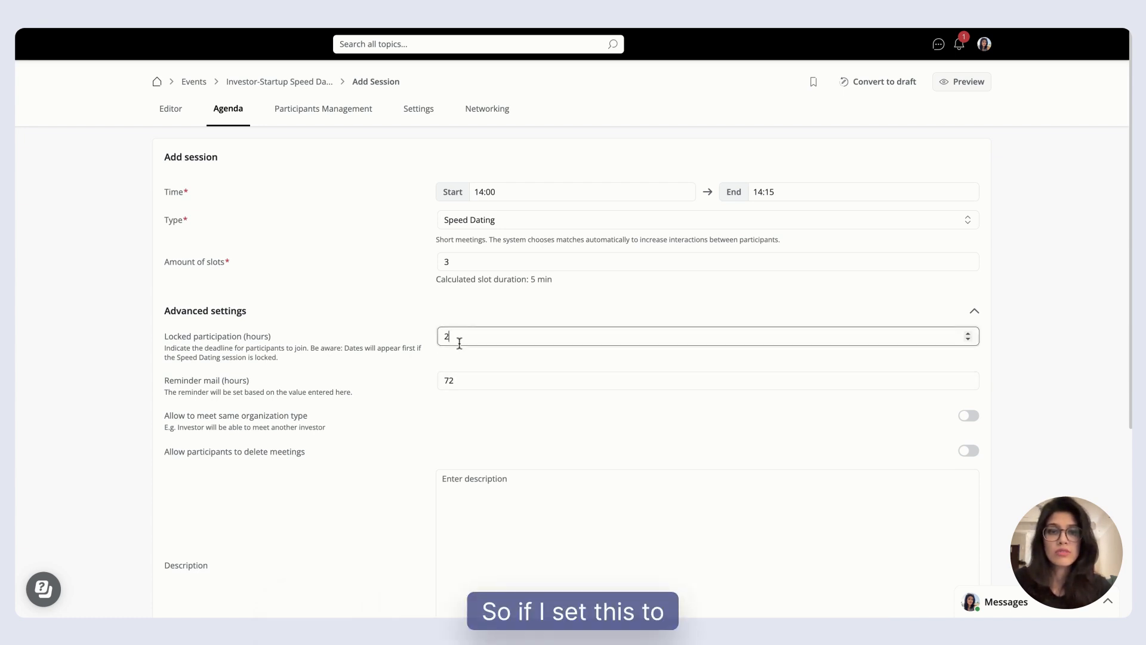
pyautogui.press('BackSpace')
pyautogui.write('12')
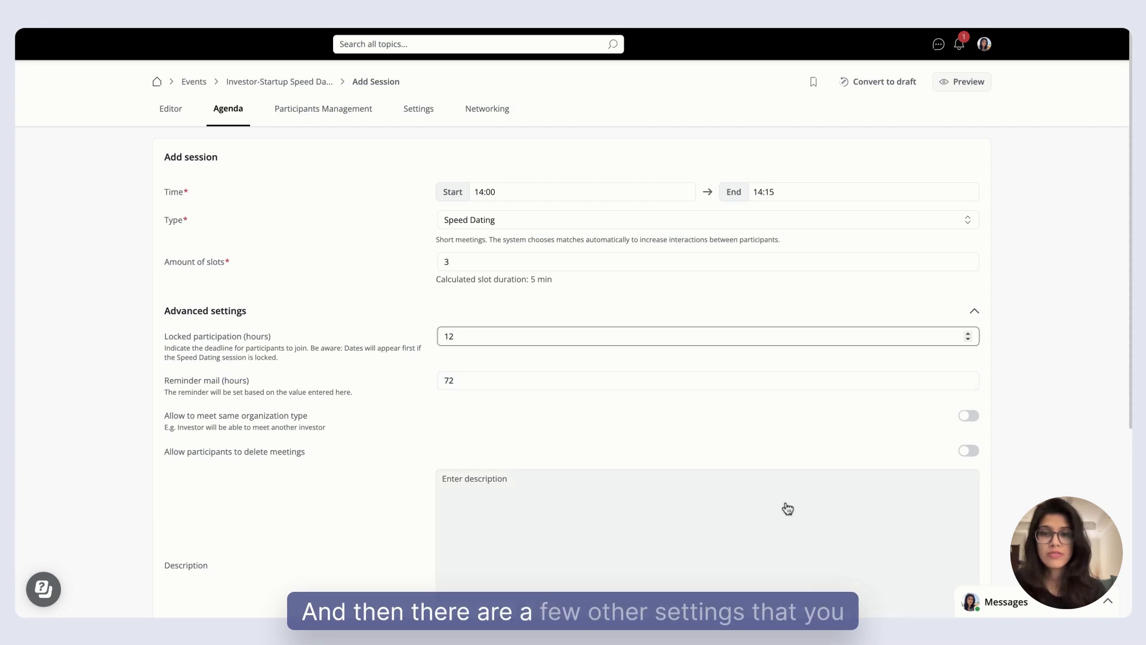
pyautogui.scroll(-4, 789, 506)
pyautogui.scroll(-1, 790, 506)
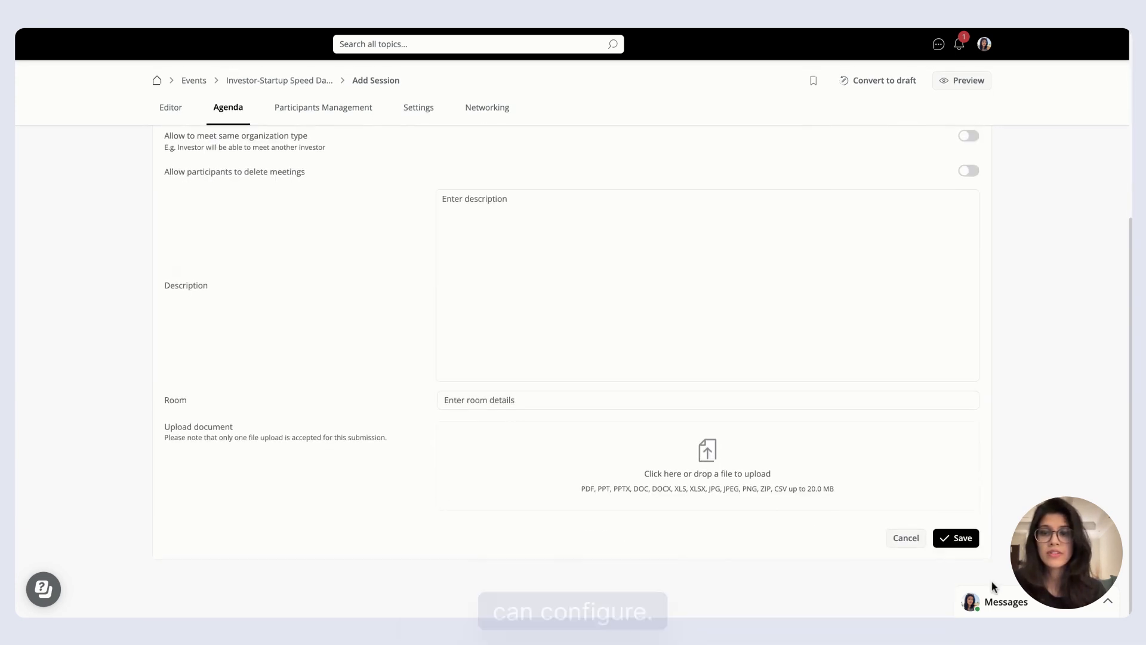
pyautogui.click(957, 539)
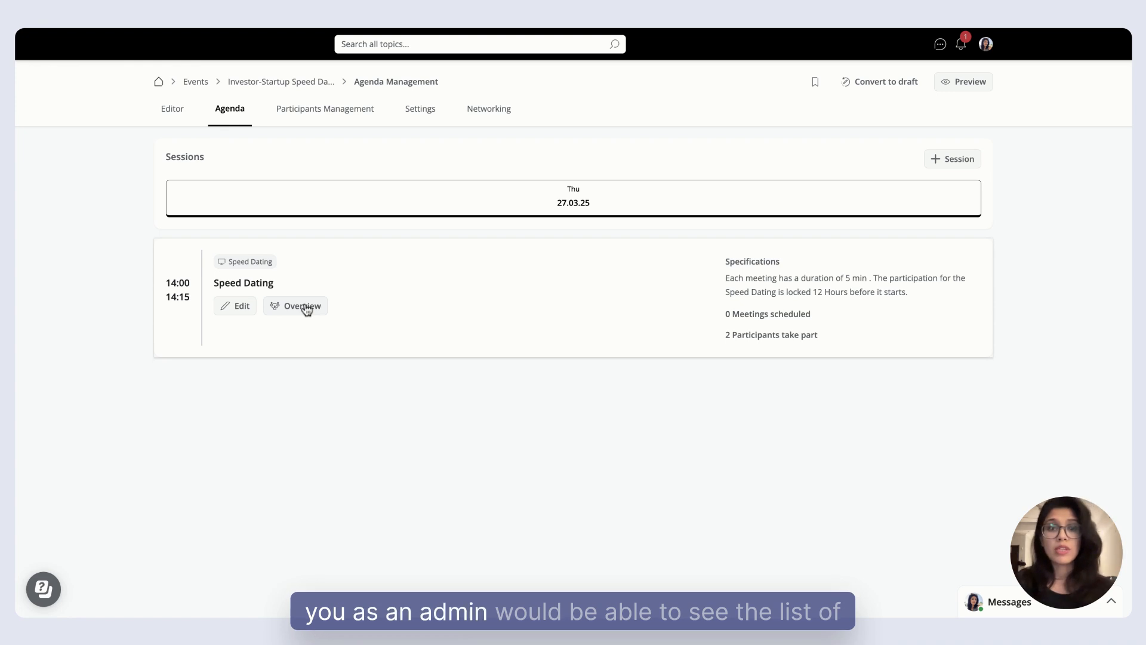
# Open the overview of the Speed Dating session in the event's agenda management.
pyautogui.click(303, 307)
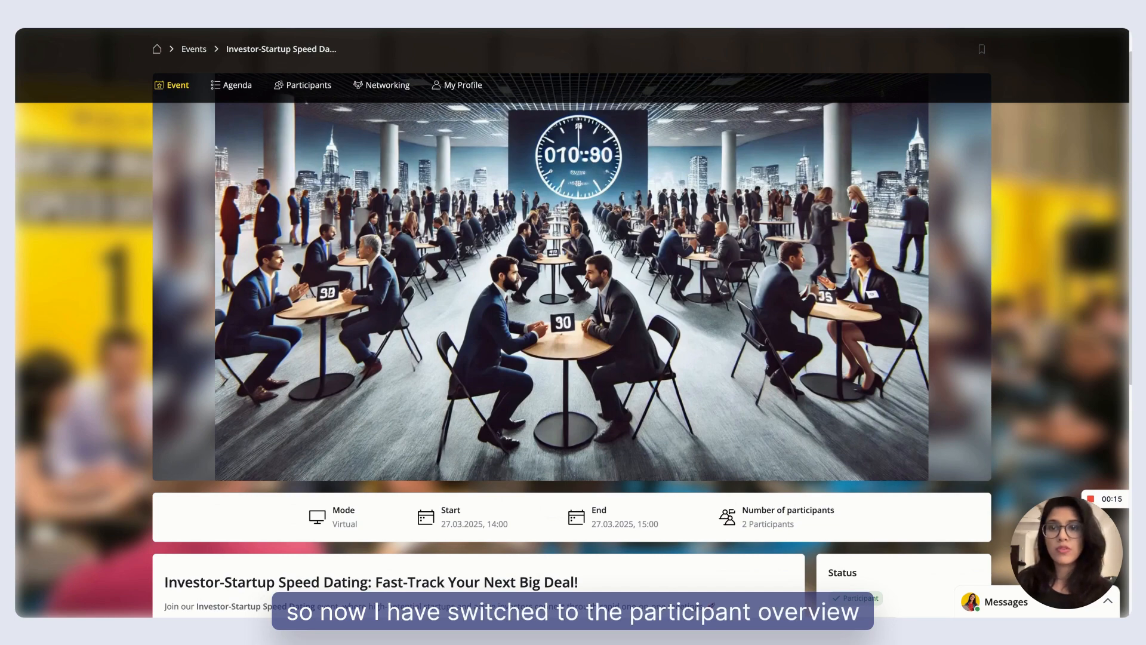
# Review the event page as a registered participant, including its networking options for Speed Dating and its participants list.
pyautogui.scroll(-3, 572, 322)
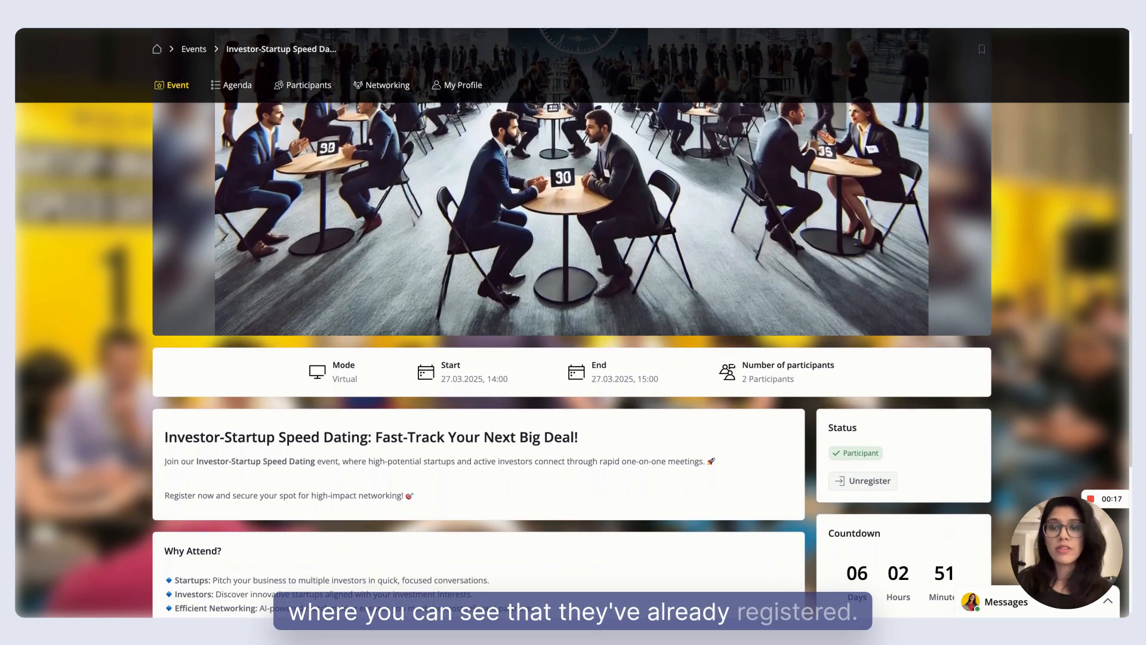
pyautogui.scroll(3, 400, 76)
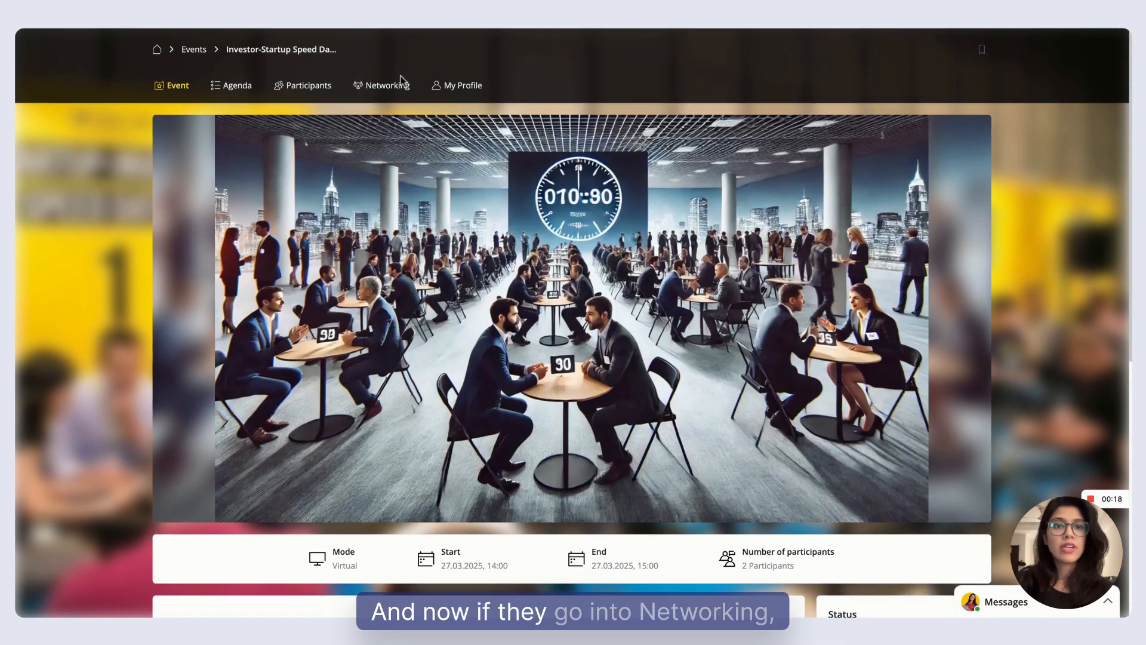
pyautogui.click(400, 86)
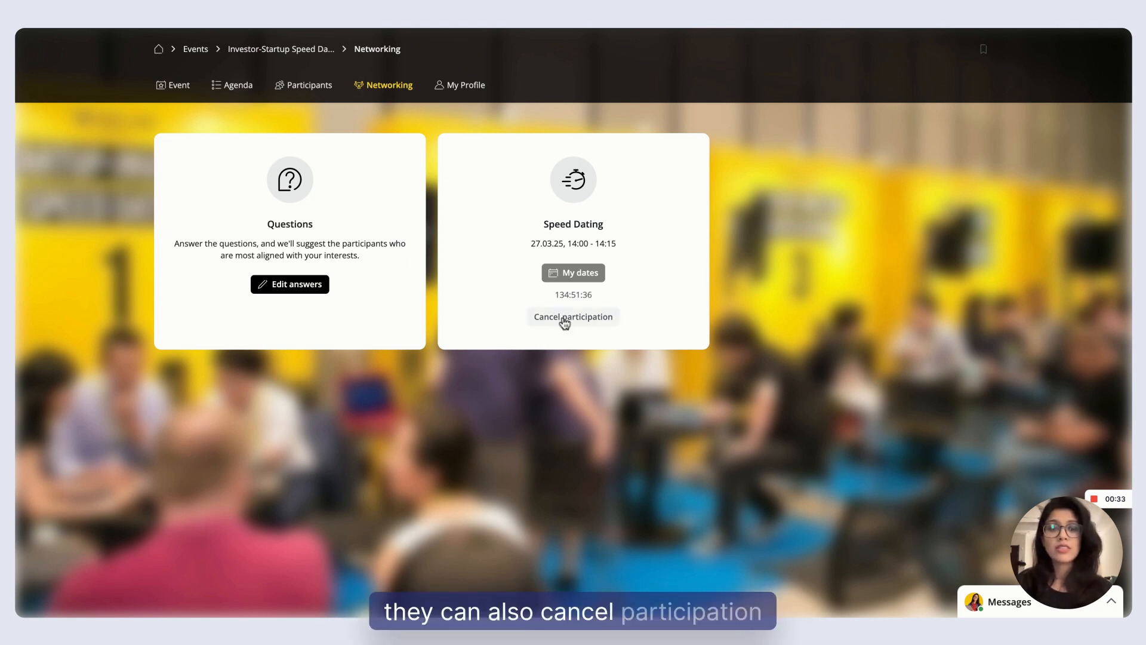
pyautogui.click(320, 87)
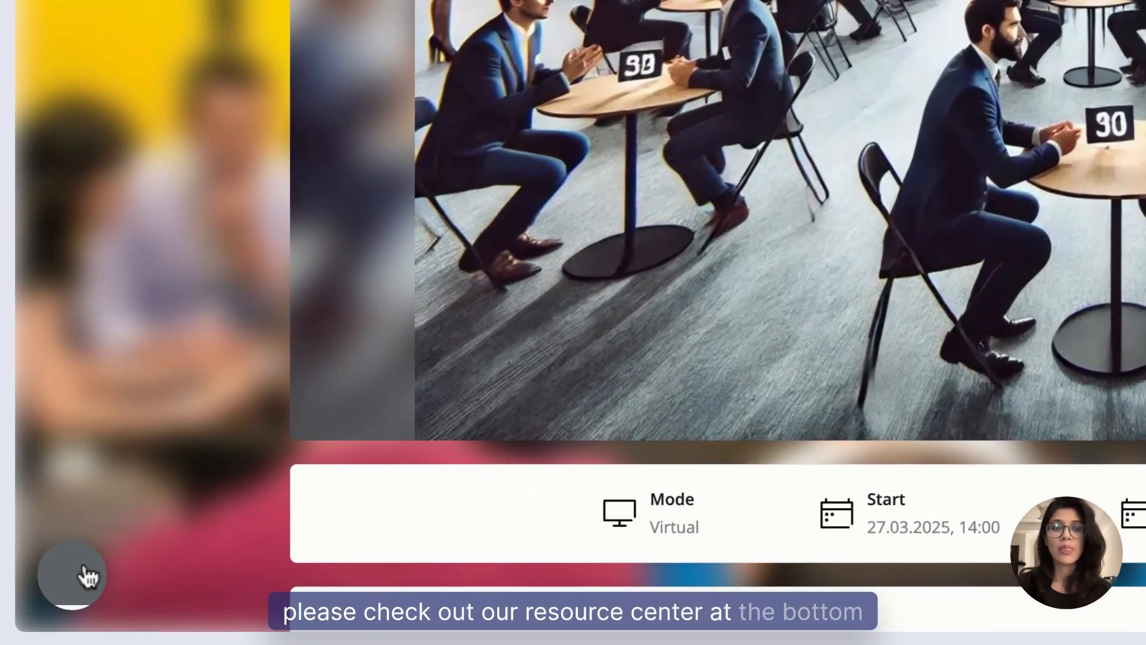
# Open the admin resource center from the event page.
pyautogui.click(86, 574)
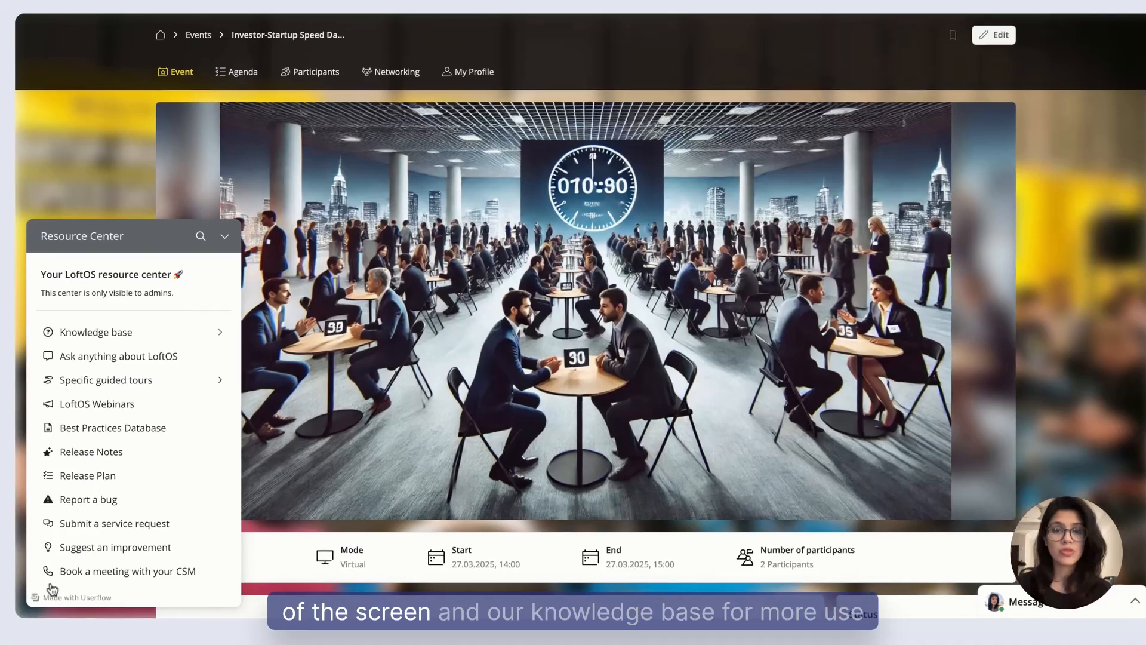